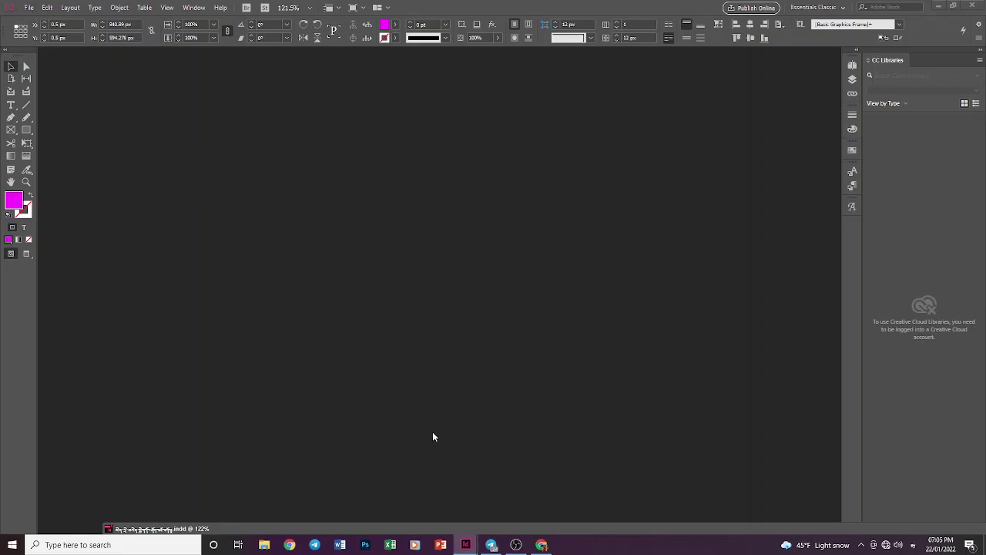
Create a new book file named Book 1 in the གསུང་འབུམ། folder on Local Disk (D:).
mouse_move(466, 545)
click(28, 8)
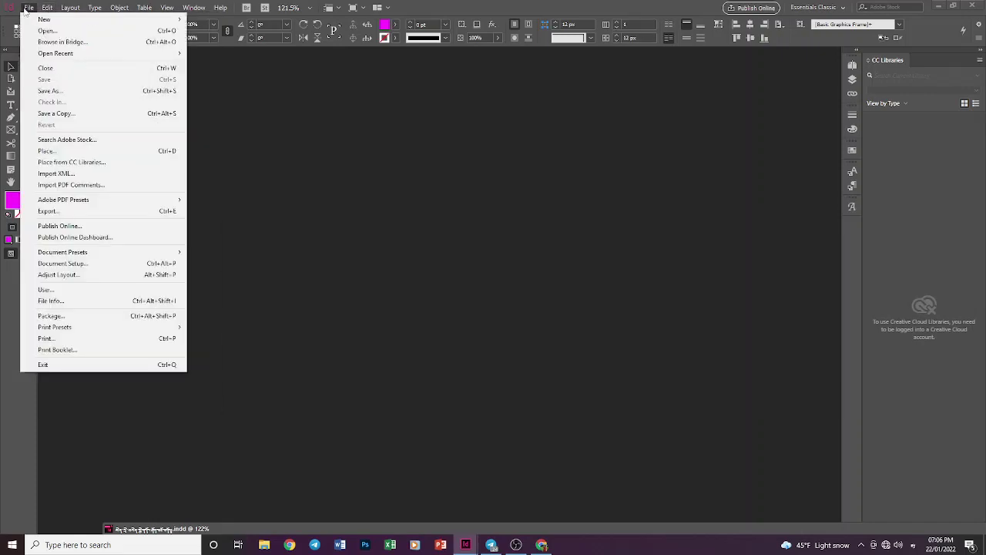
mouse_move(41, 20)
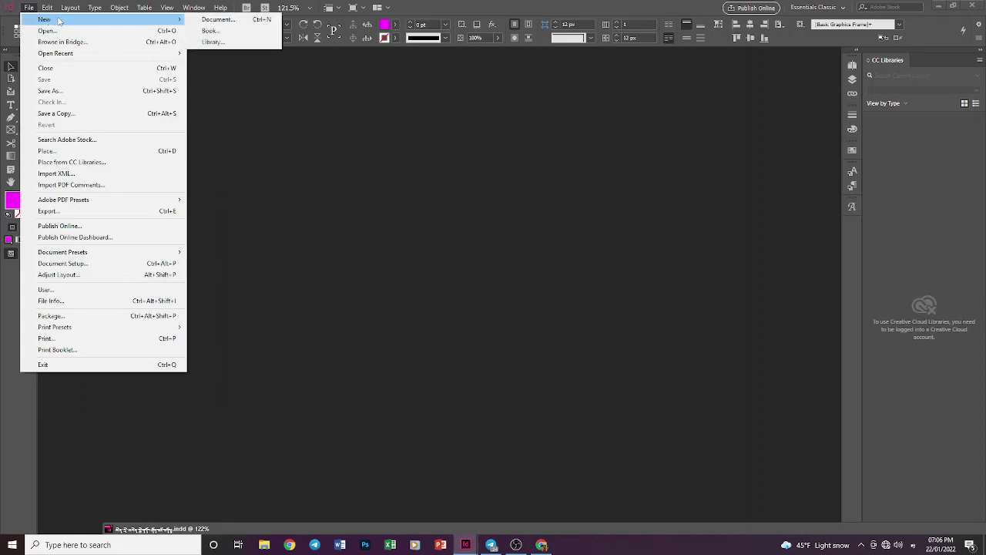
click(209, 30)
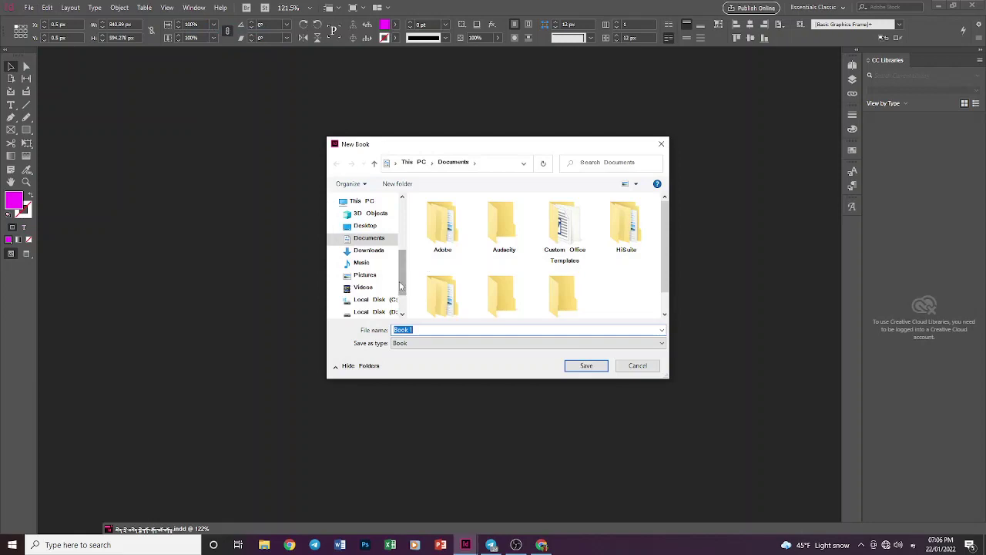
click(393, 313)
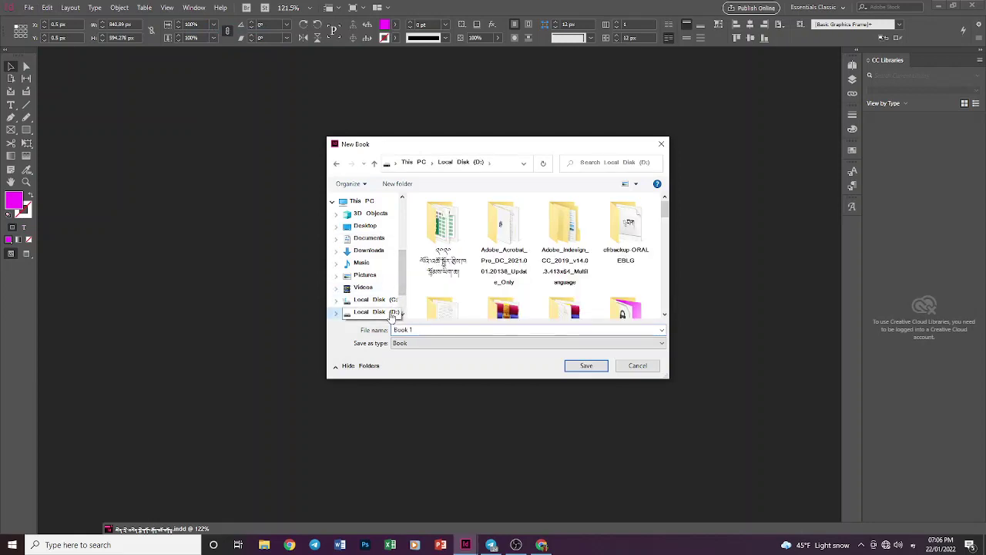
scroll(474, 279, down, 2)
scroll(473, 279, down, 1)
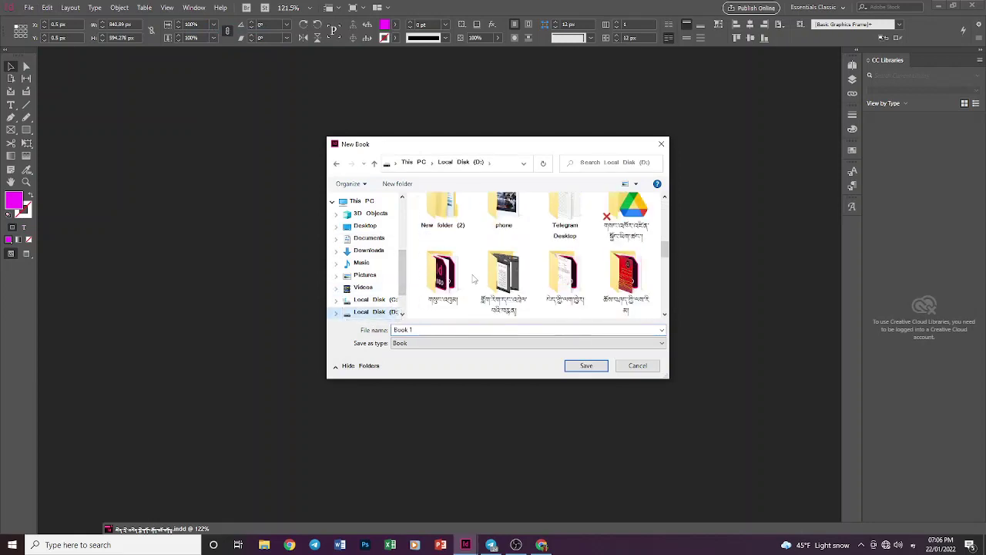
click(466, 279)
double_click(466, 279)
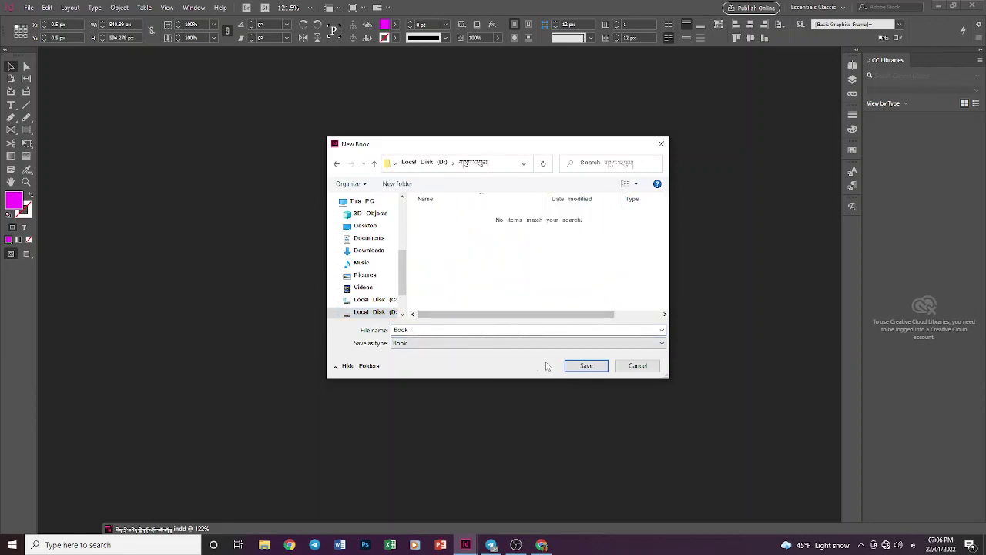
click(585, 366)
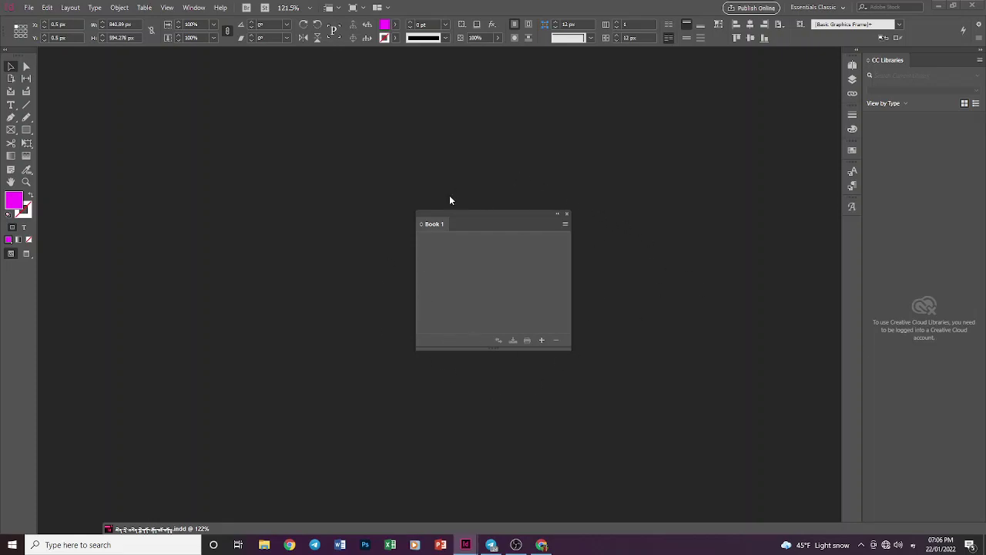
Add all seven InDesign documents from the གསུང་འབུམ། folder to the book.
click(542, 341)
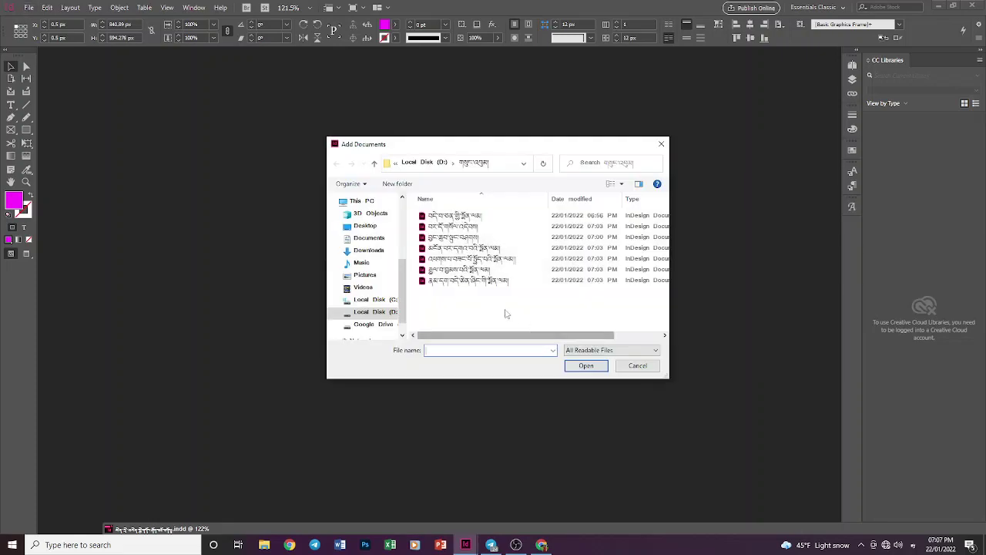
click(374, 163)
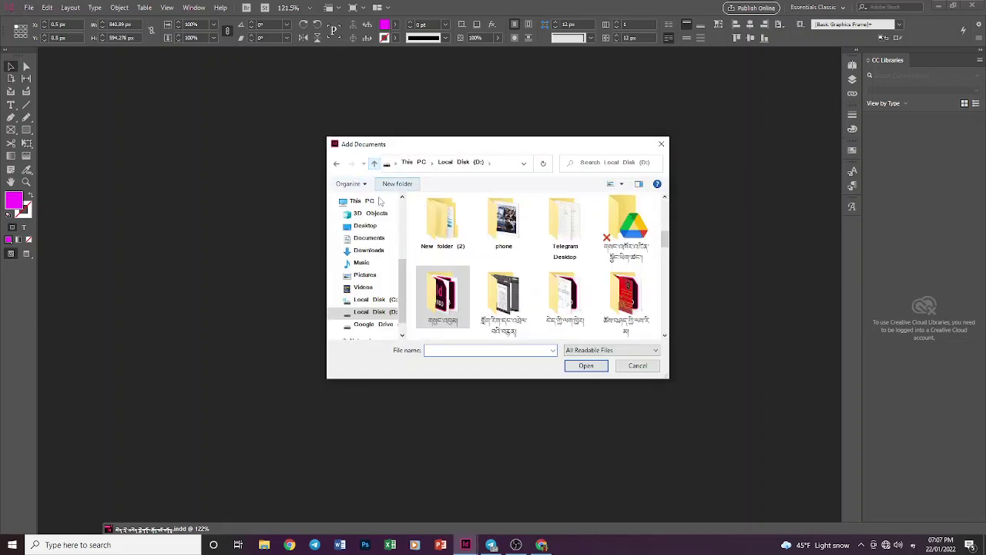
double_click(451, 299)
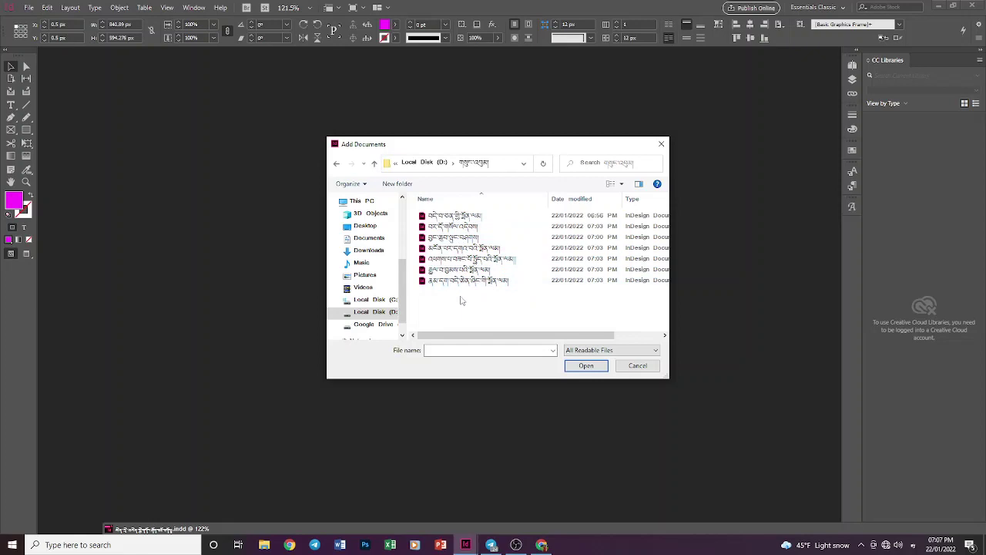
drag(462, 309, 465, 218)
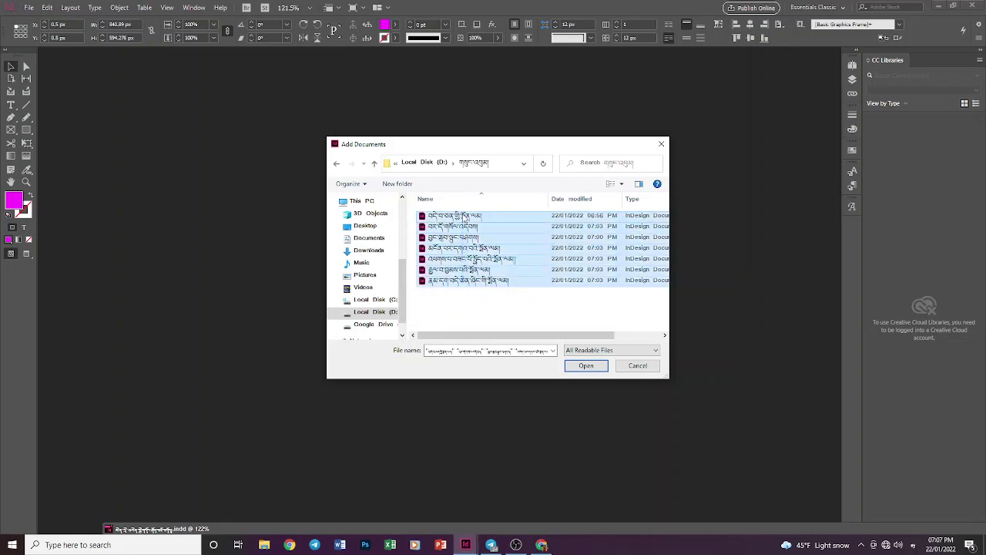
click(586, 366)
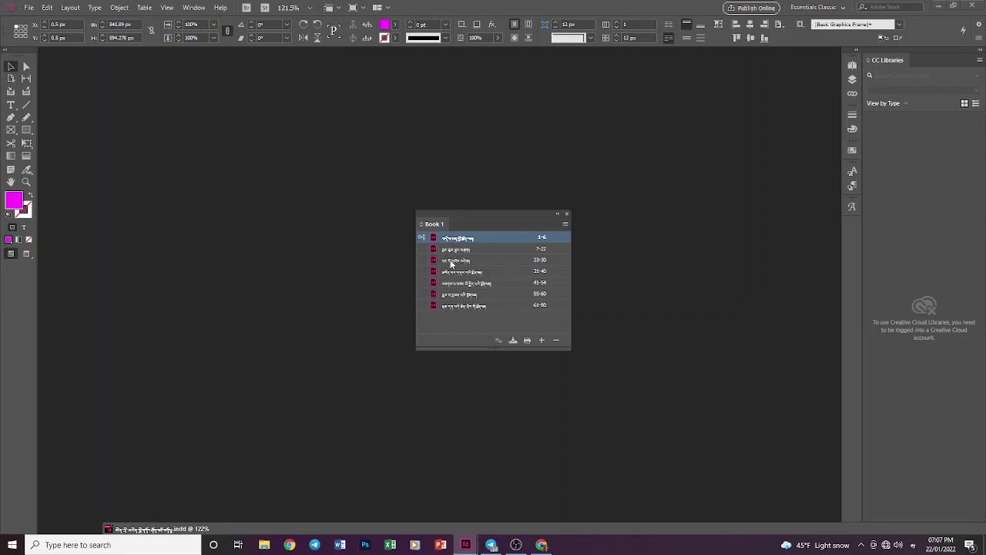
Reorder the book's documents: བར་དོ་གསོལ་འདེབས། first, འཕགས་པ་བཟང་པོ་སྤྱོད་པའི་སྨོན་ལམ། third and བདེ་བ་ཅན་གྱི་སྨོན་ལམ། fifth.
drag(453, 262, 455, 232)
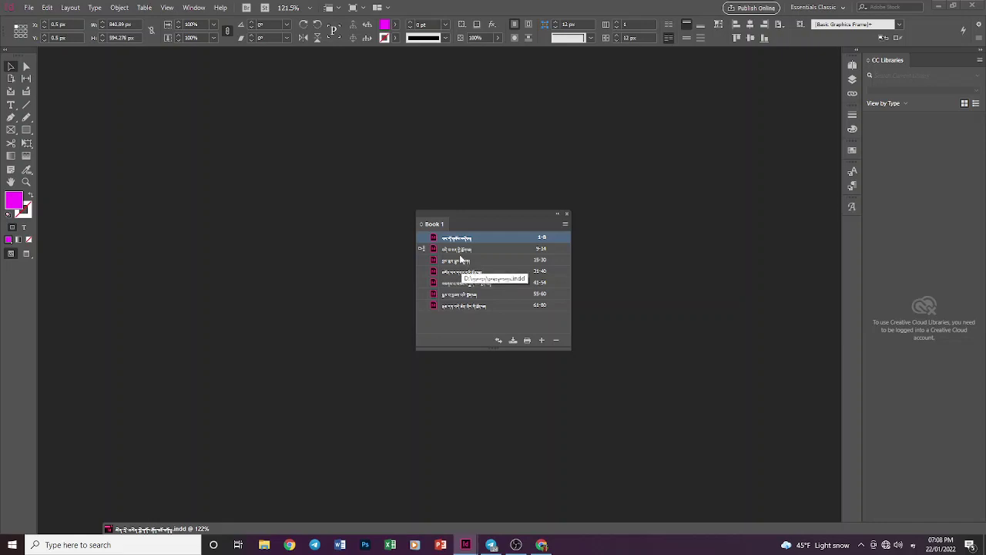
drag(462, 253, 463, 276)
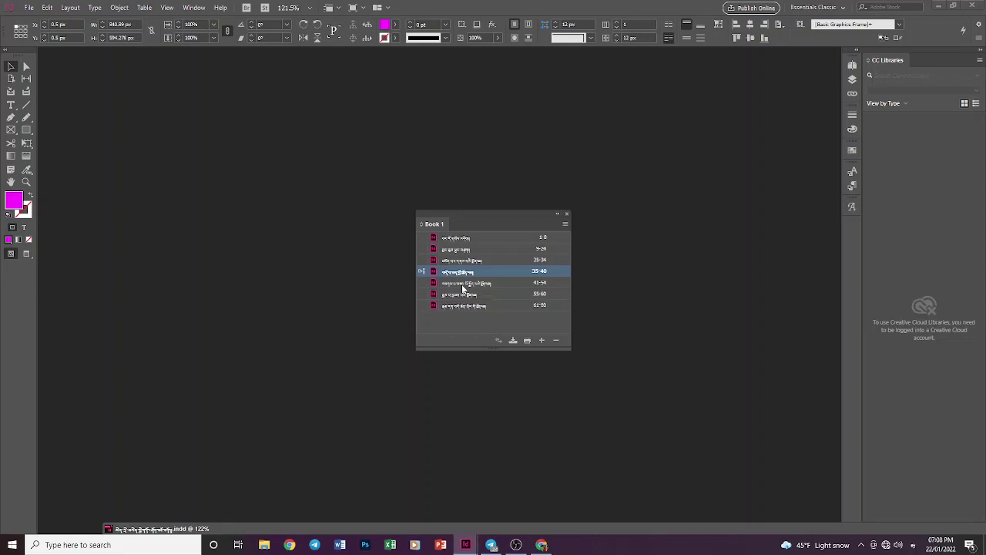
click(463, 285)
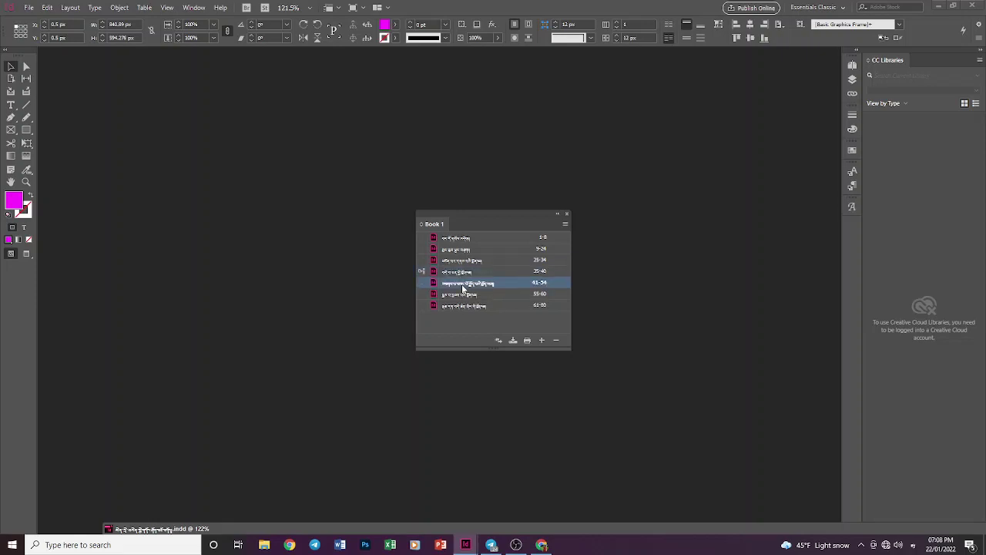
drag(463, 287, 463, 253)
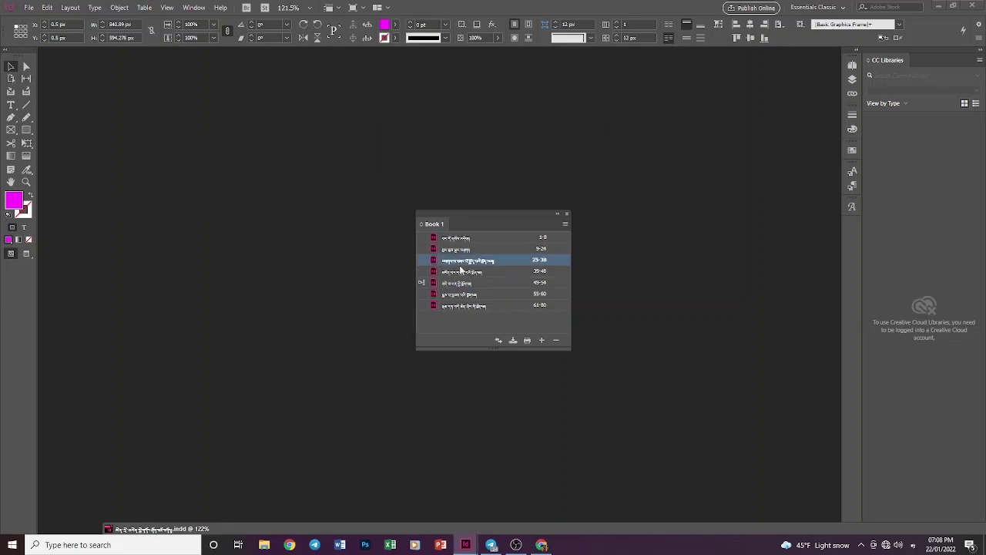
click(468, 323)
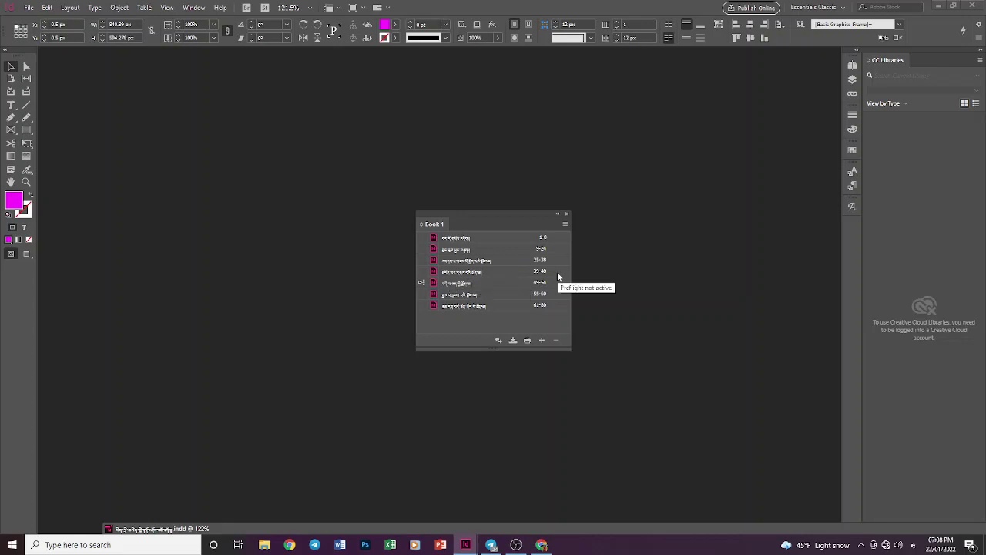
Export the whole book as Adobe PDF (Print) named སྨོན་ལམ་གྱི་རིམ་པ།, using the High Quality Print preset.
click(565, 226)
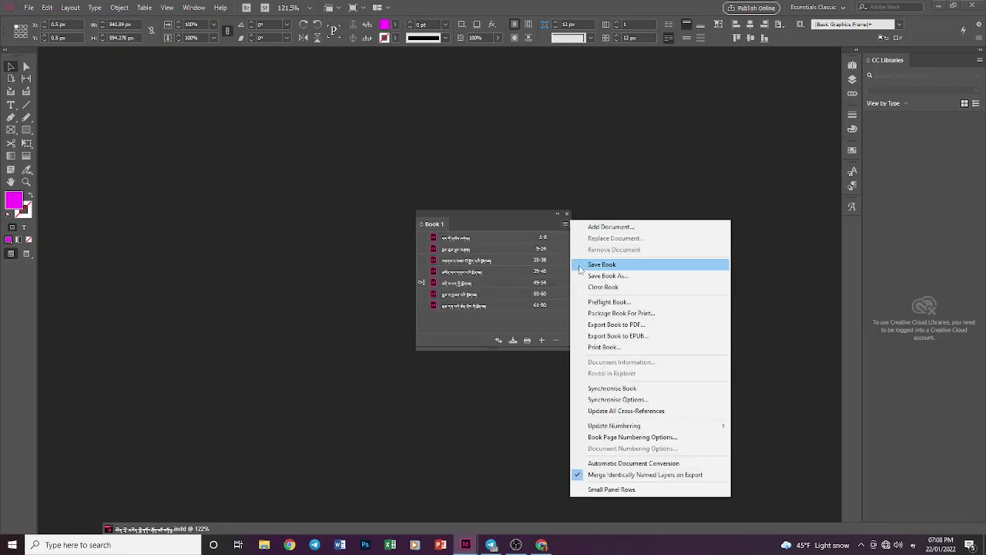
click(631, 327)
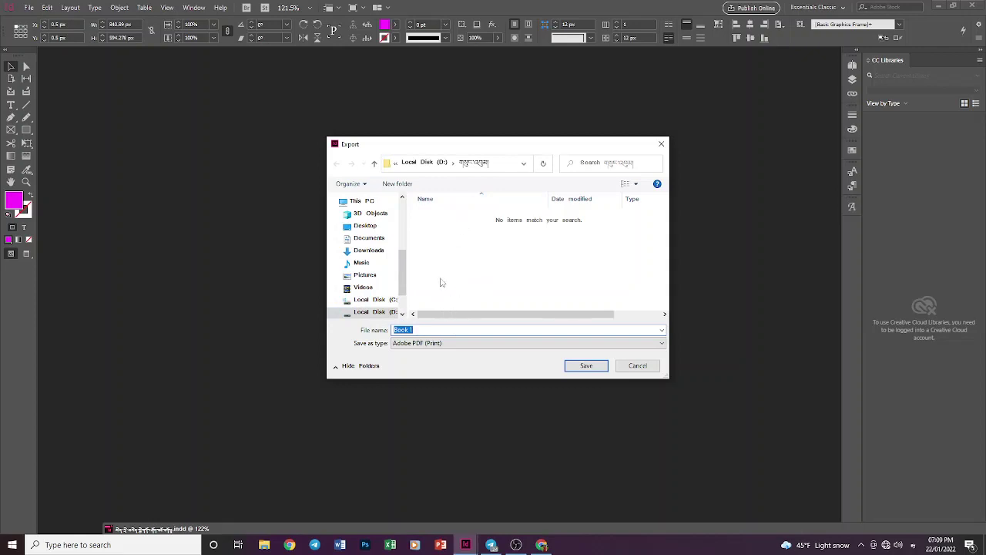
click(443, 343)
click(447, 346)
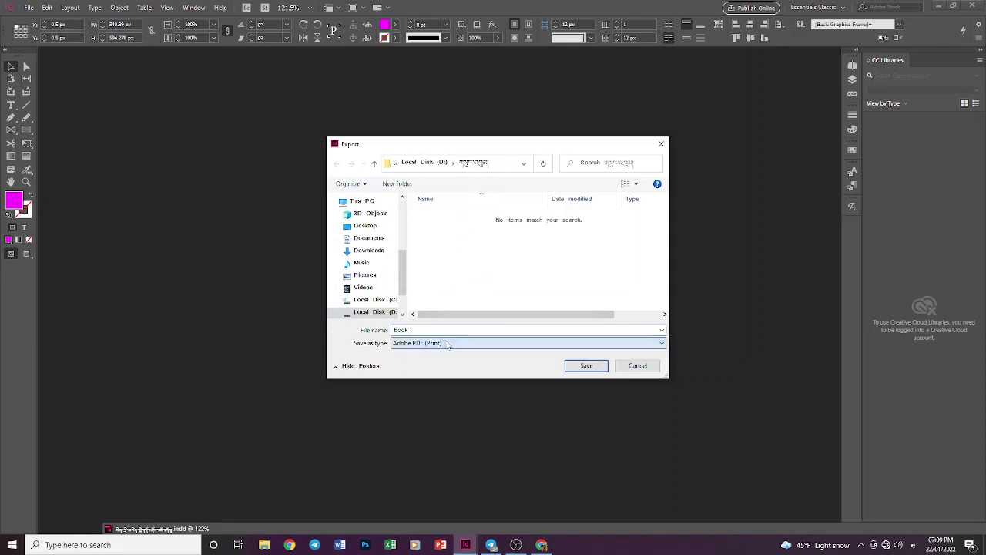
click(447, 346)
click(439, 352)
click(414, 330)
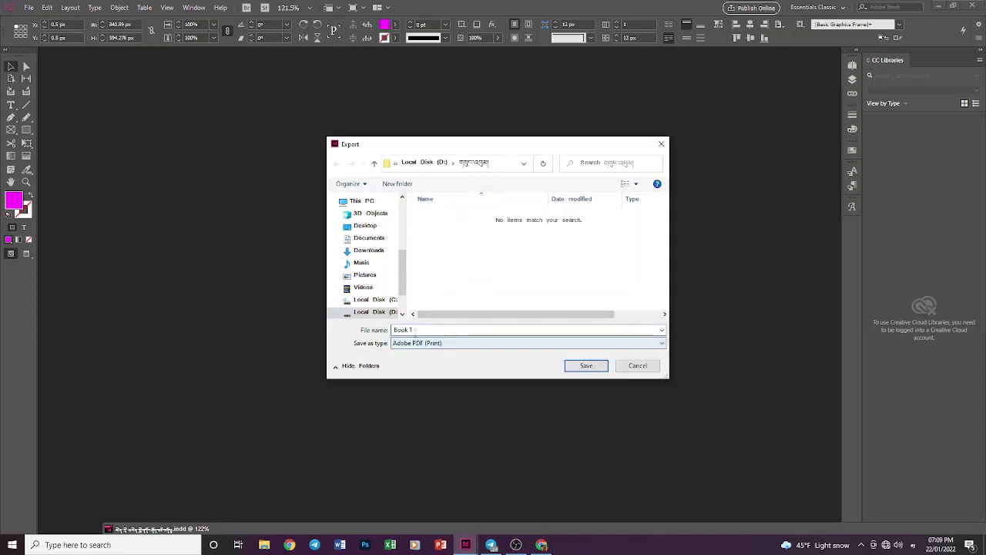
double_click(421, 330)
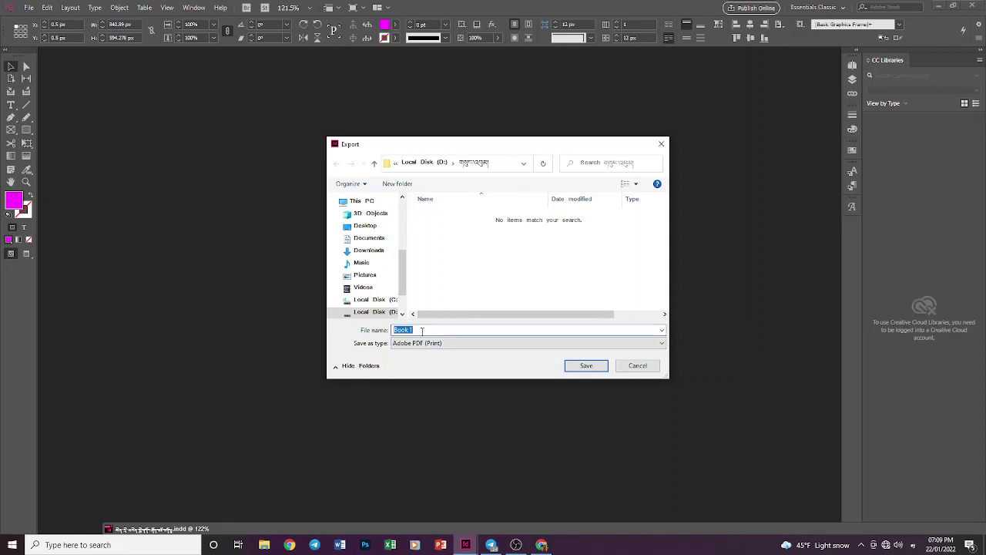
text(ཀ)
click(586, 365)
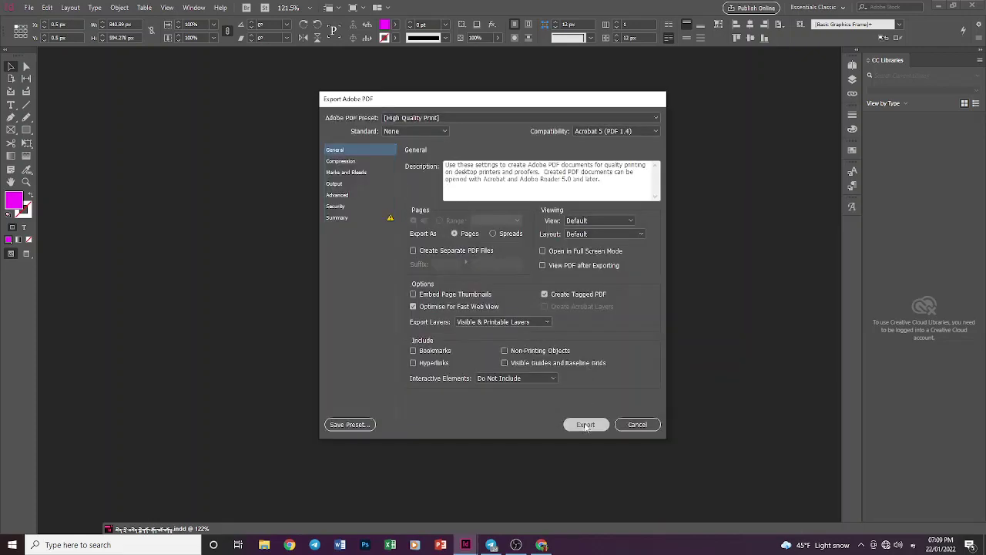
click(586, 423)
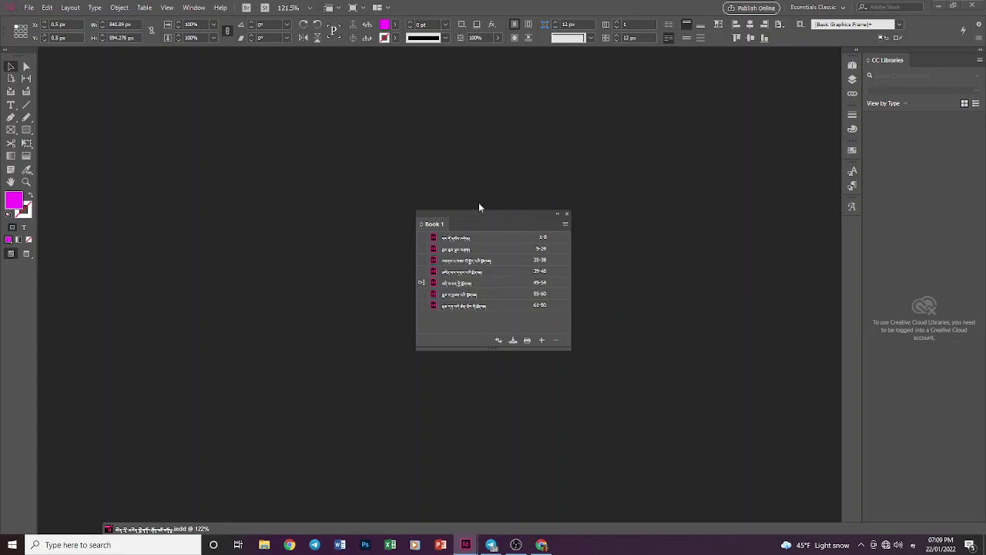
Switch to File Explorer and open the exported PDF from the གསུང་འབུམ། folder in a maximized Adobe Acrobat Reader DC window.
click(265, 545)
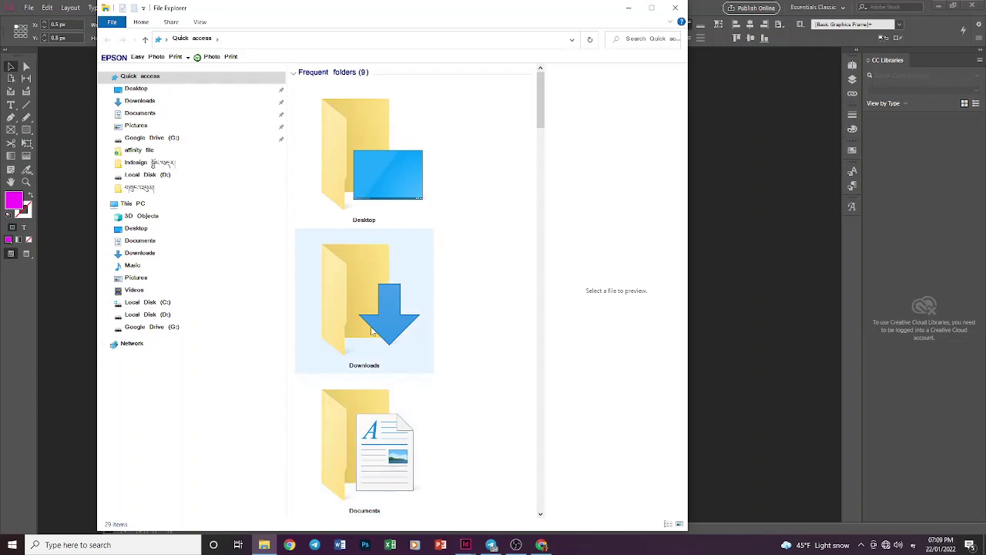
click(168, 190)
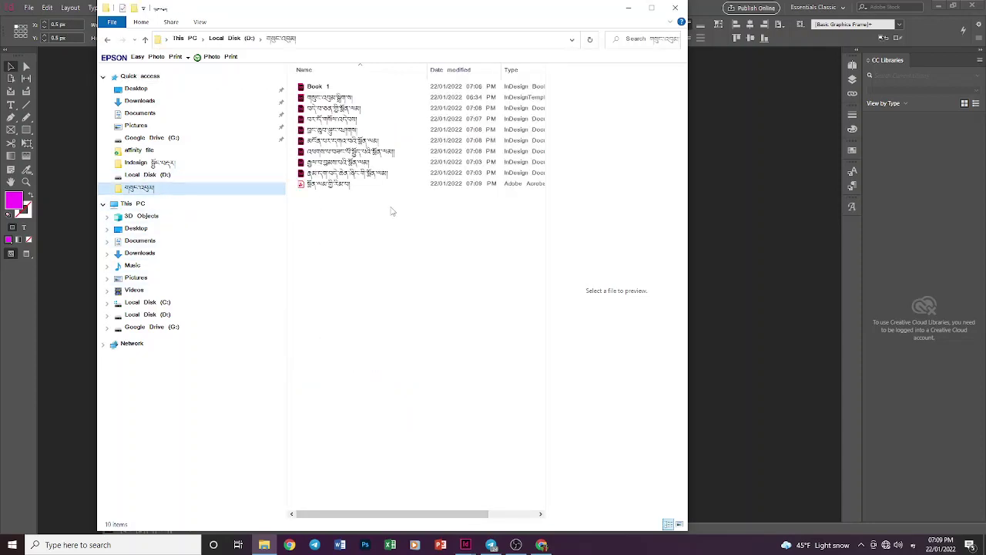
click(353, 185)
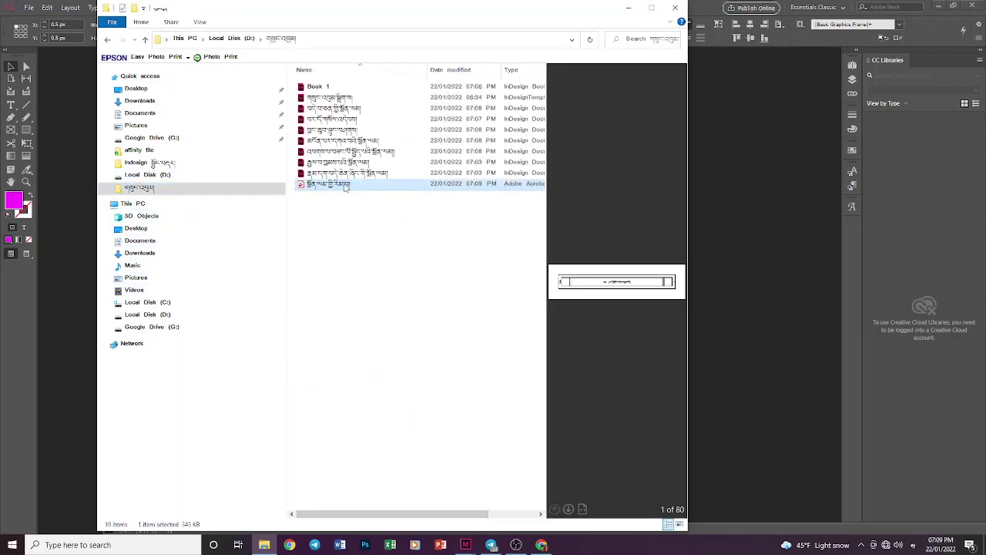
right_click(345, 186)
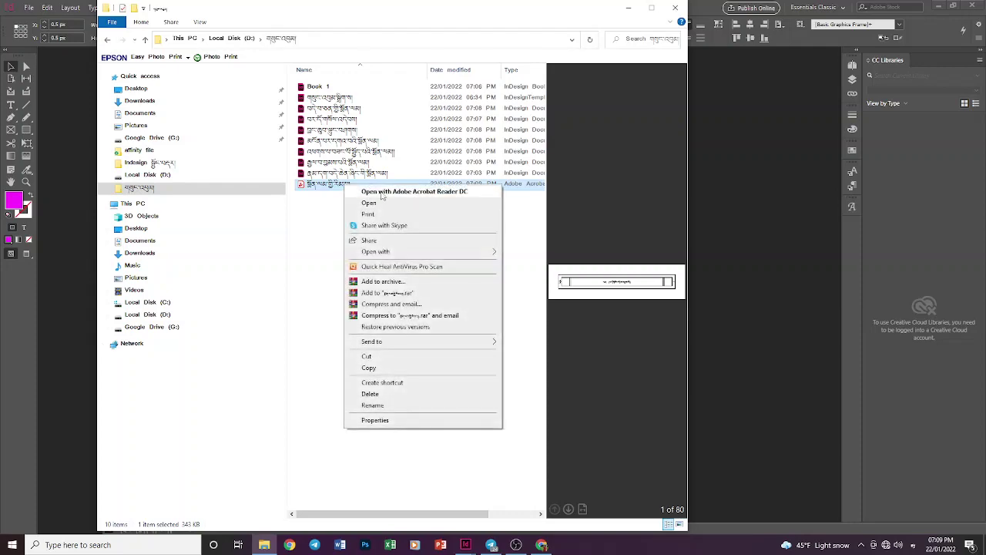
click(381, 193)
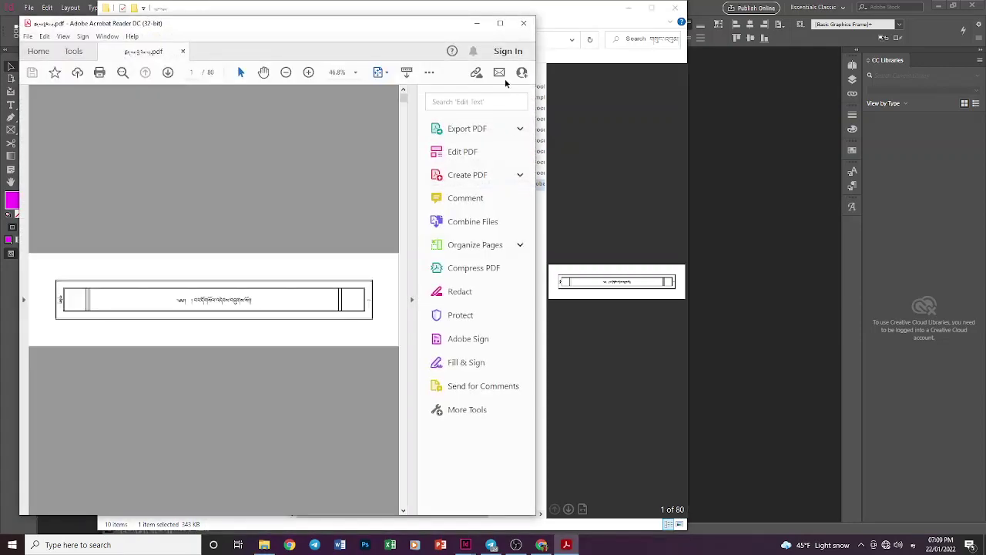
click(501, 23)
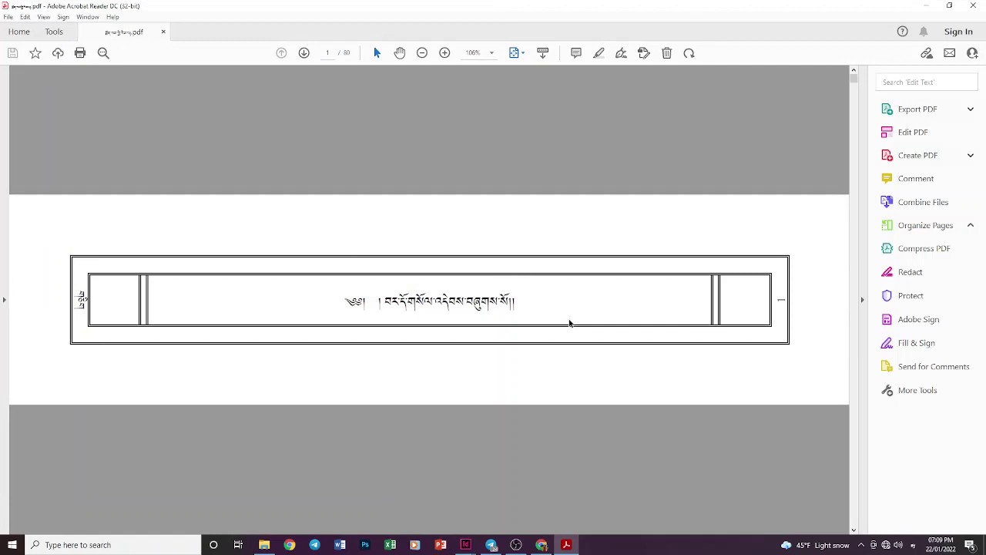
Examine the exported PDF from page 1 to page 26, checking title pages, page numbering and the transitions between the combined documents.
scroll(570, 324, down, 2)
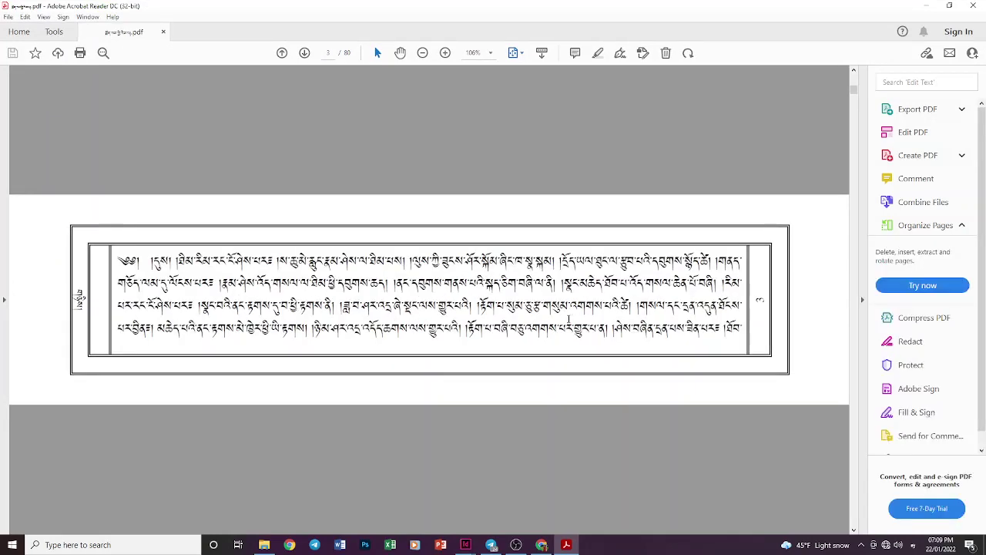
scroll(570, 319, down, 3)
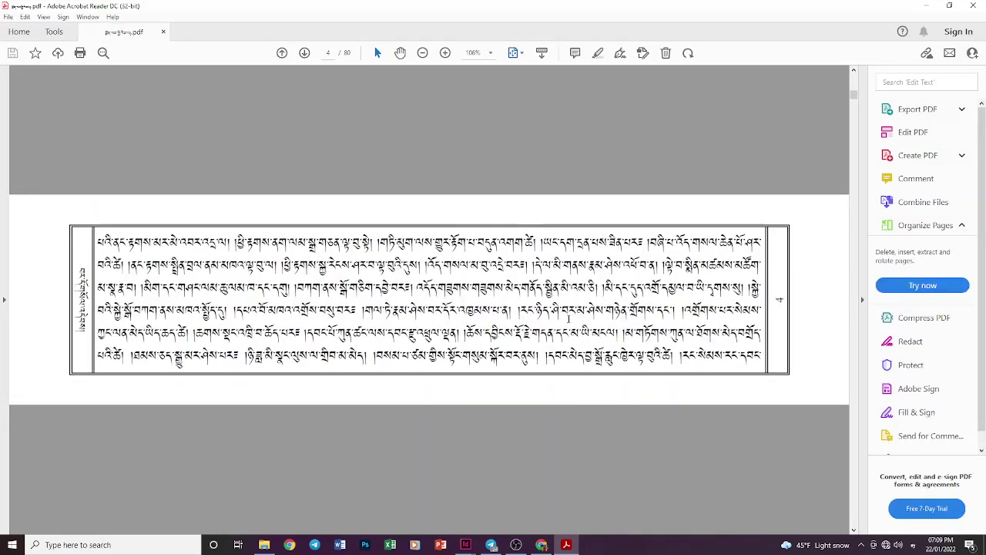
scroll(570, 322, down, 2)
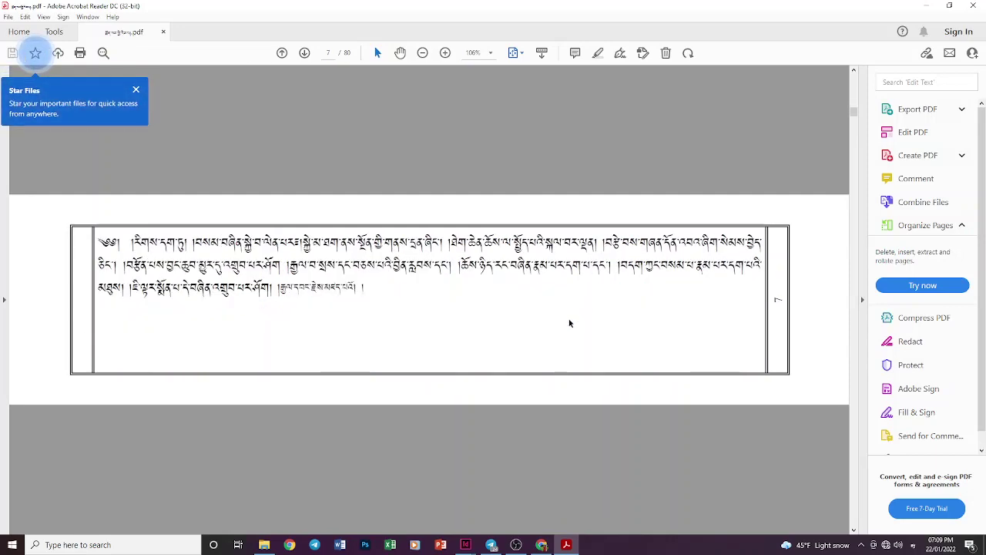
scroll(570, 323, down, 3)
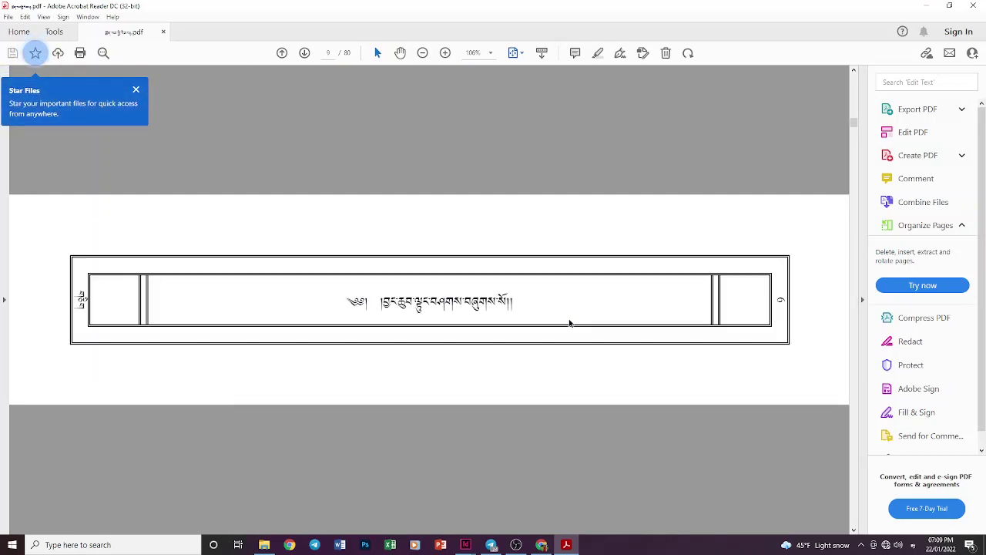
scroll(569, 320, down, 6)
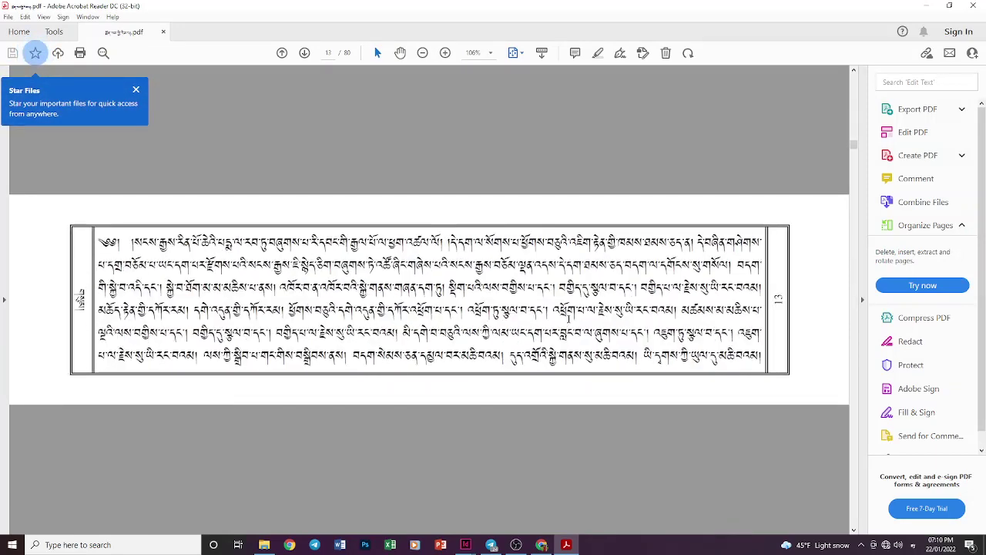
scroll(570, 318, down, 3)
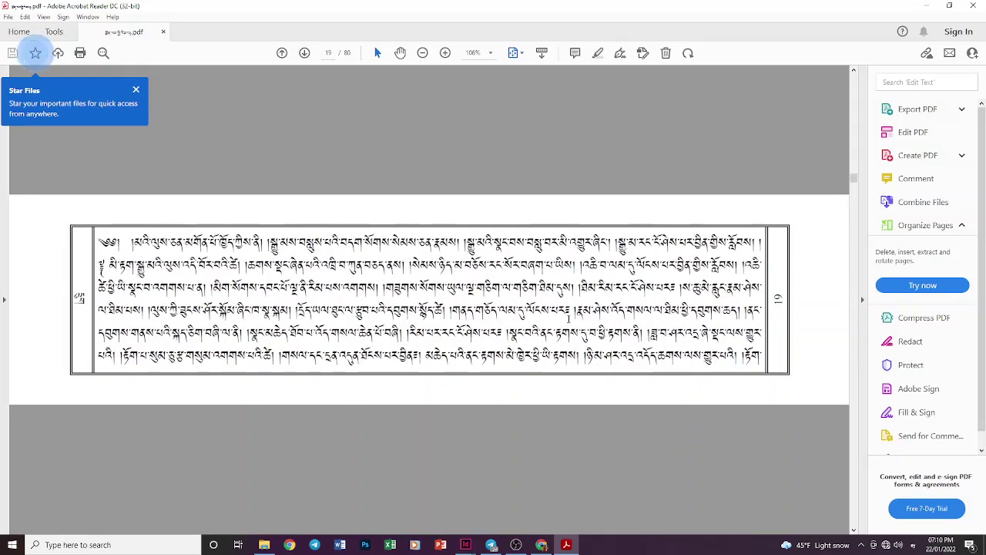
scroll(569, 320, down, 4)
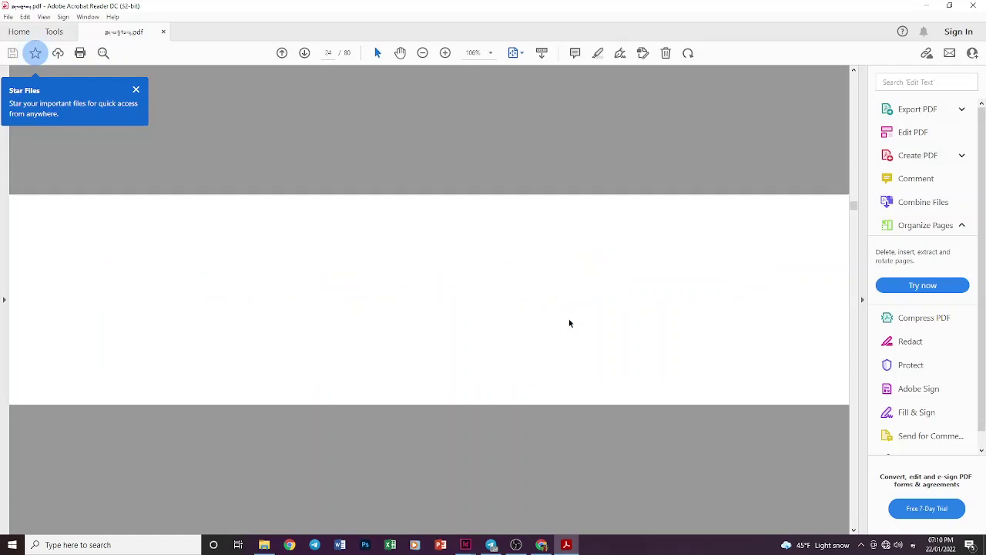
scroll(569, 323, up, 1)
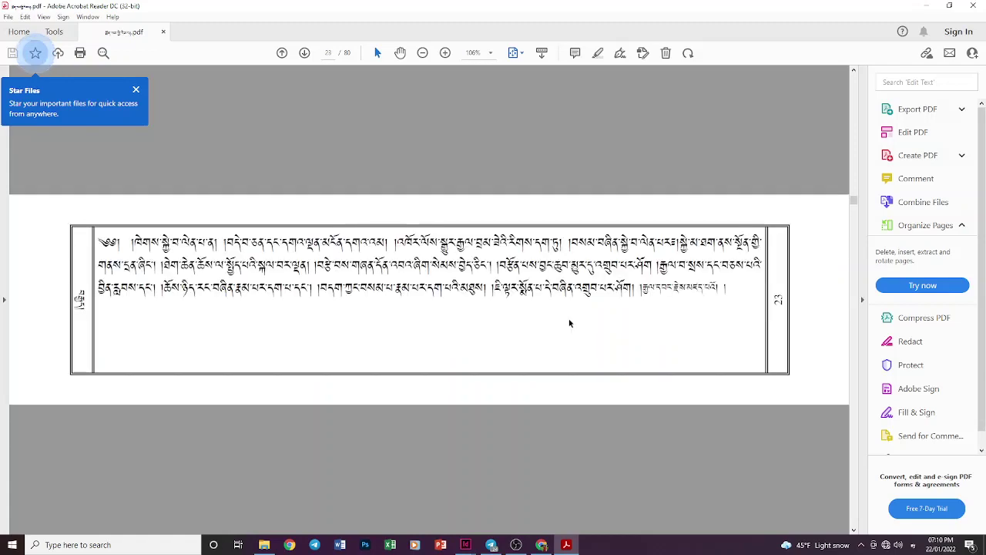
scroll(569, 323, down, 1)
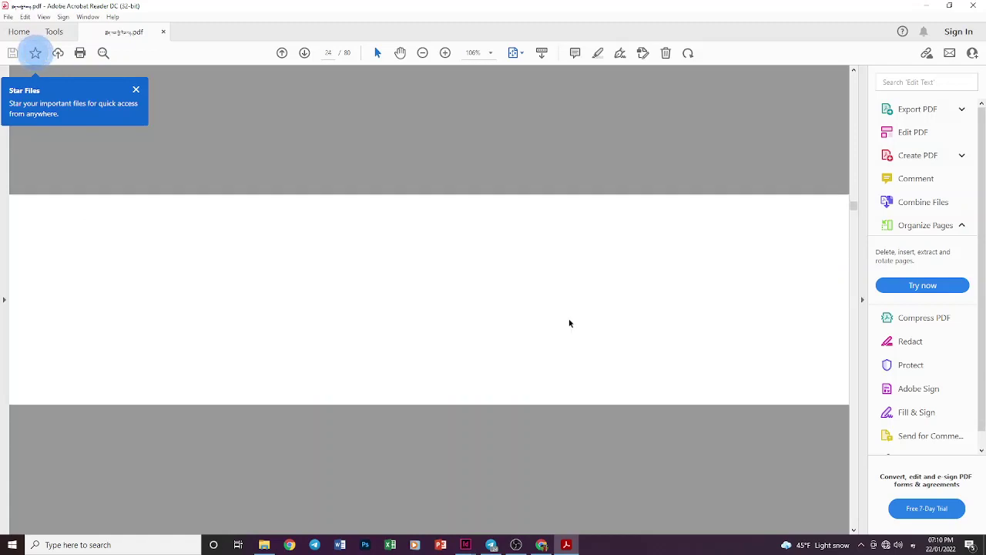
scroll(569, 323, down, 1)
scroll(570, 323, down, 1)
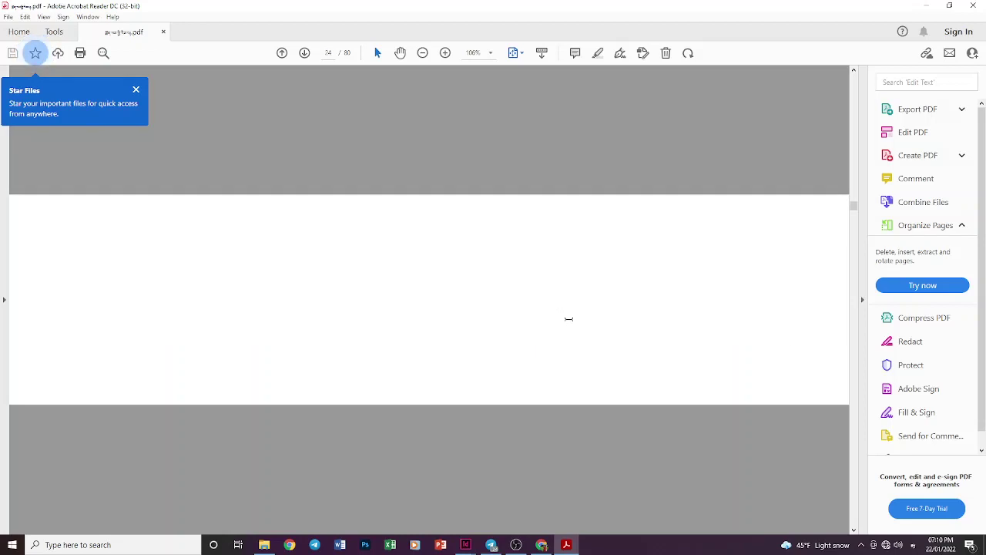
scroll(568, 319, up, 1)
scroll(772, 351, down, 1)
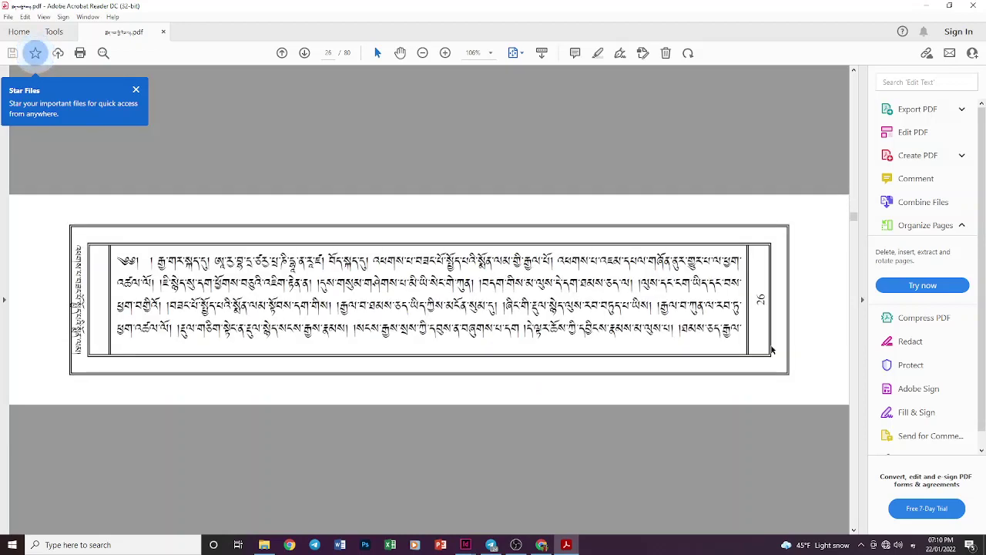
Review the PDF's document order and page numbering from page 26 through page 47, and minimize the Acrobat Reader window.
scroll(772, 350, down, 3)
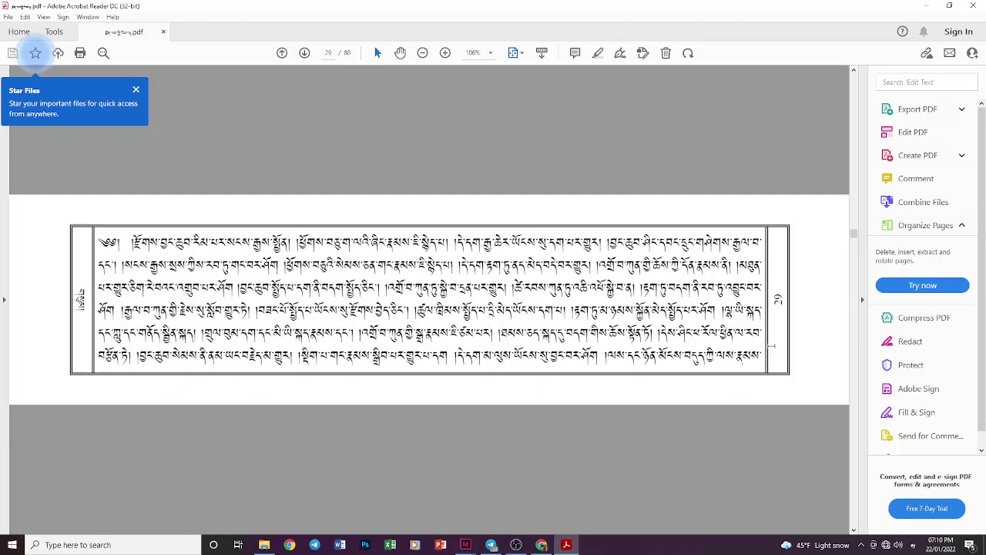
scroll(772, 346, down, 2)
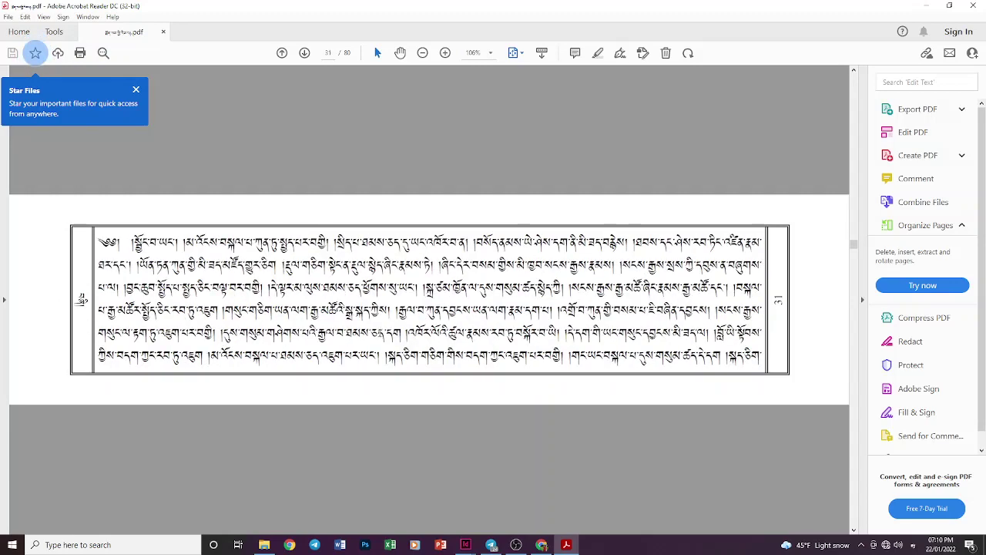
scroll(772, 346, down, 1)
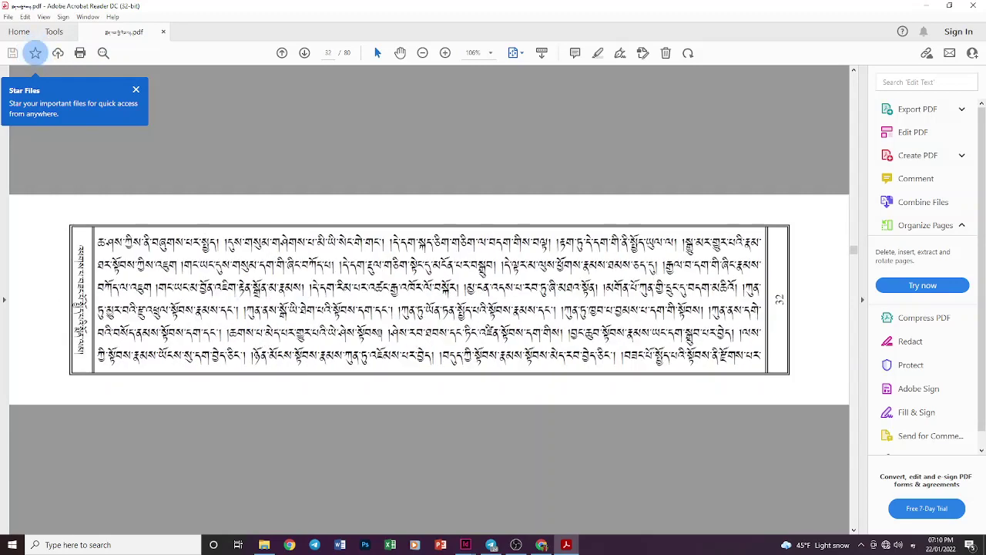
scroll(380, 337, down, 5)
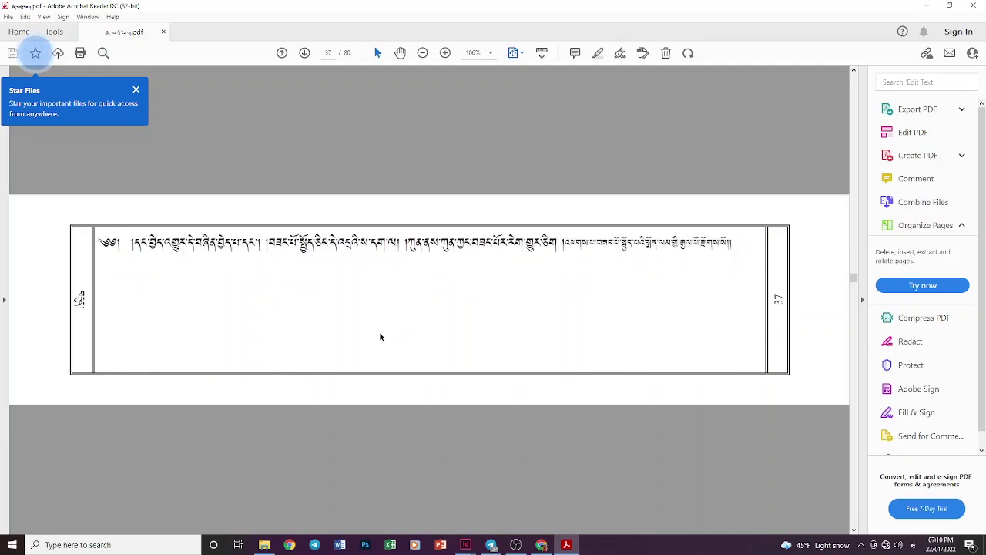
scroll(380, 337, down, 2)
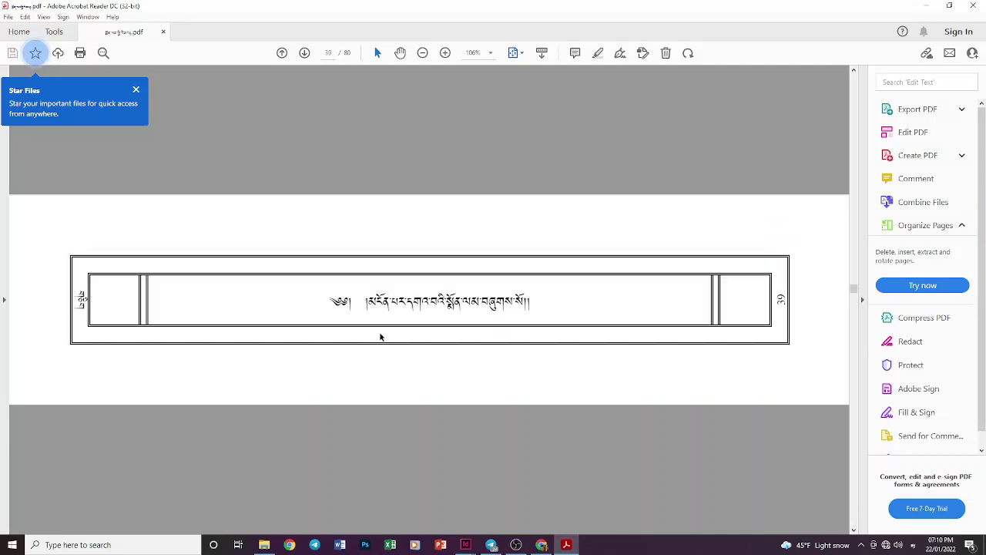
scroll(380, 337, down, 6)
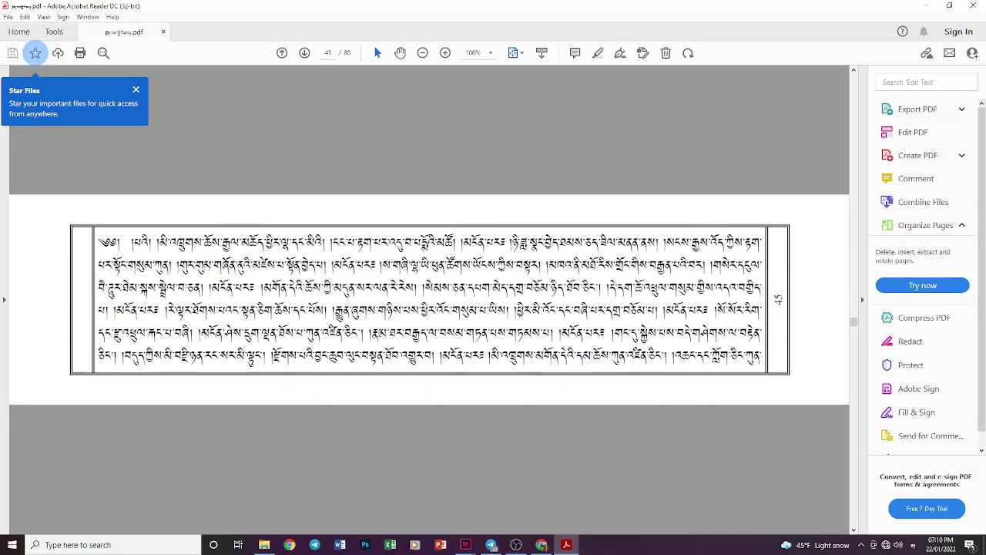
scroll(379, 331, down, 2)
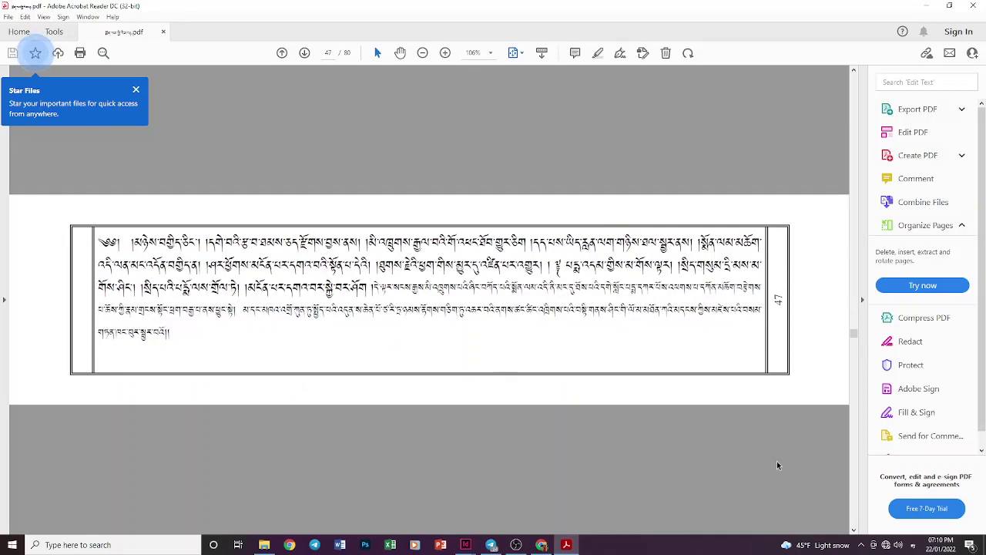
click(926, 5)
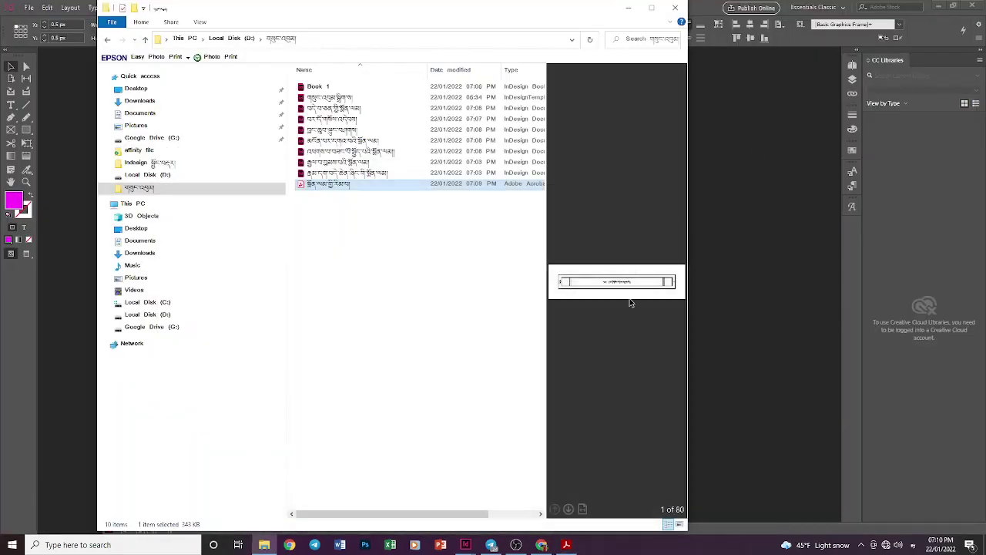